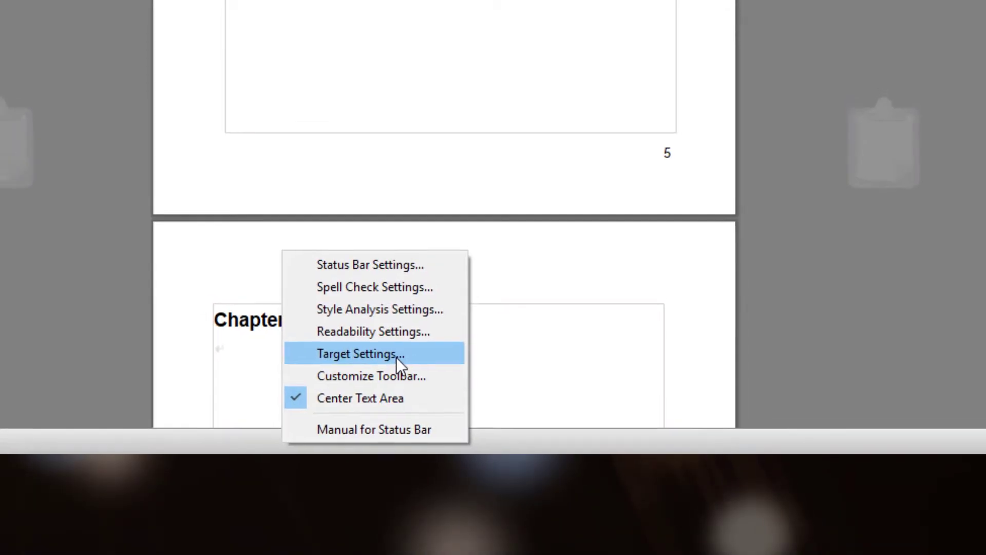
- In the target settings, enable the document deadline of 12/12/2019 with a warning 30 days beforehand
click(393, 349)
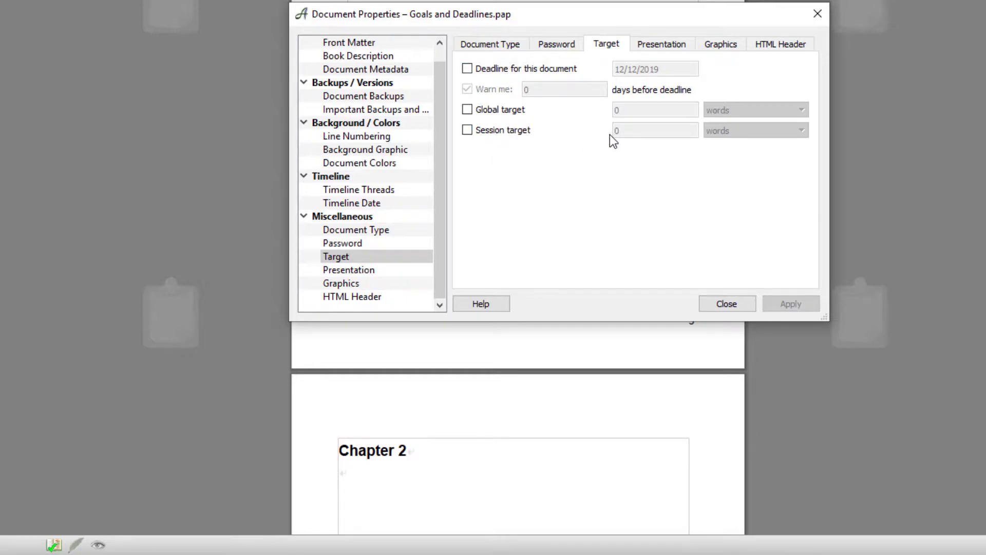
click(467, 68)
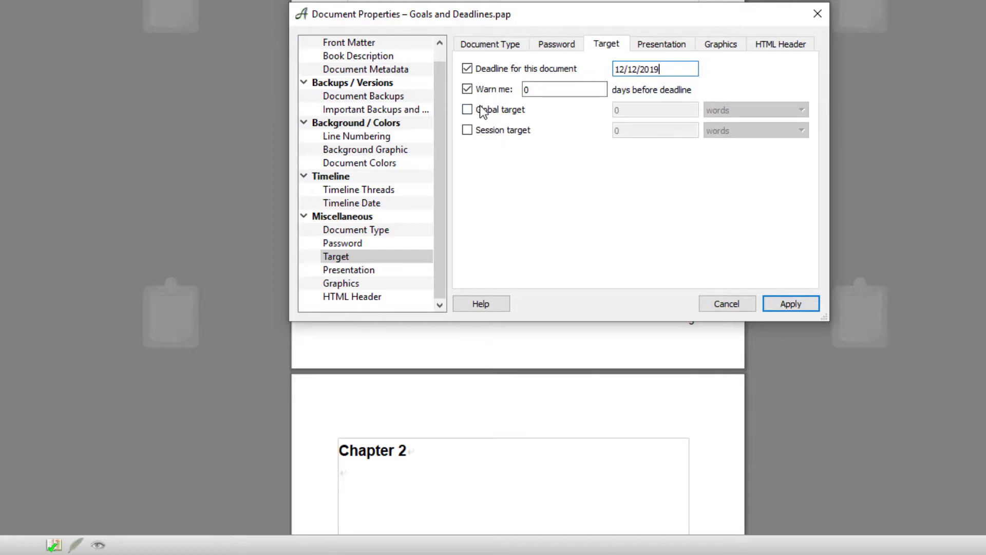
click(535, 93)
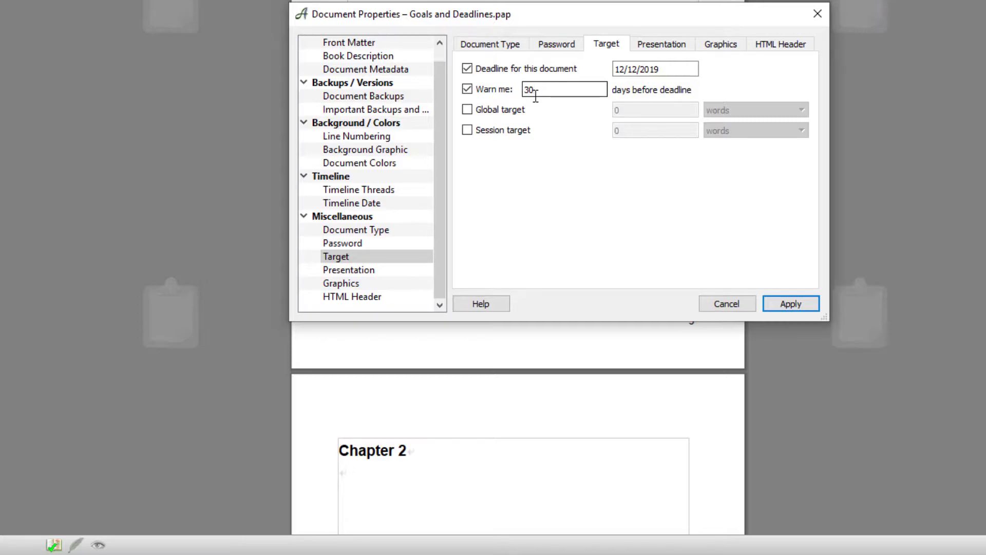
- Enable the global target for the document and set it to 80000 words
click(476, 111)
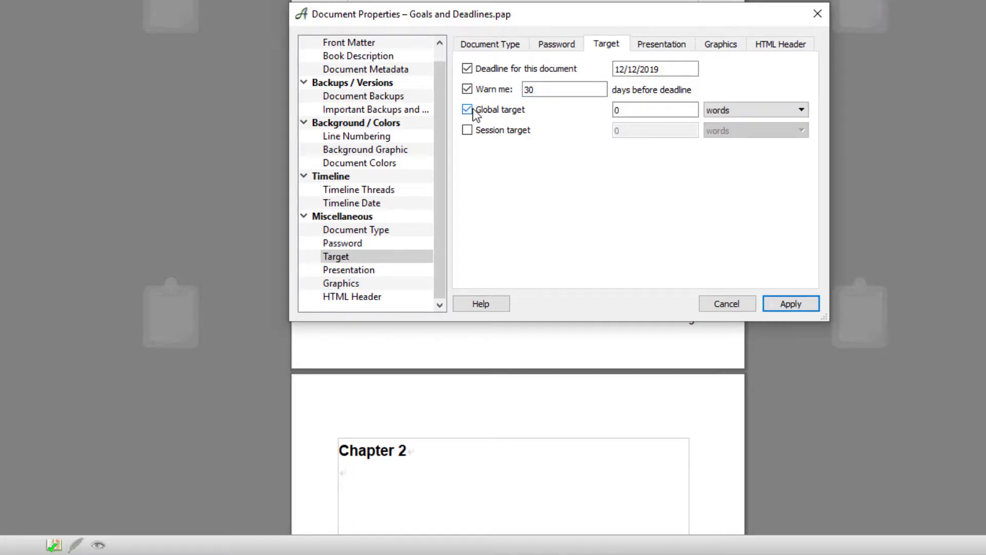
drag(651, 106, 594, 108)
text(8000)
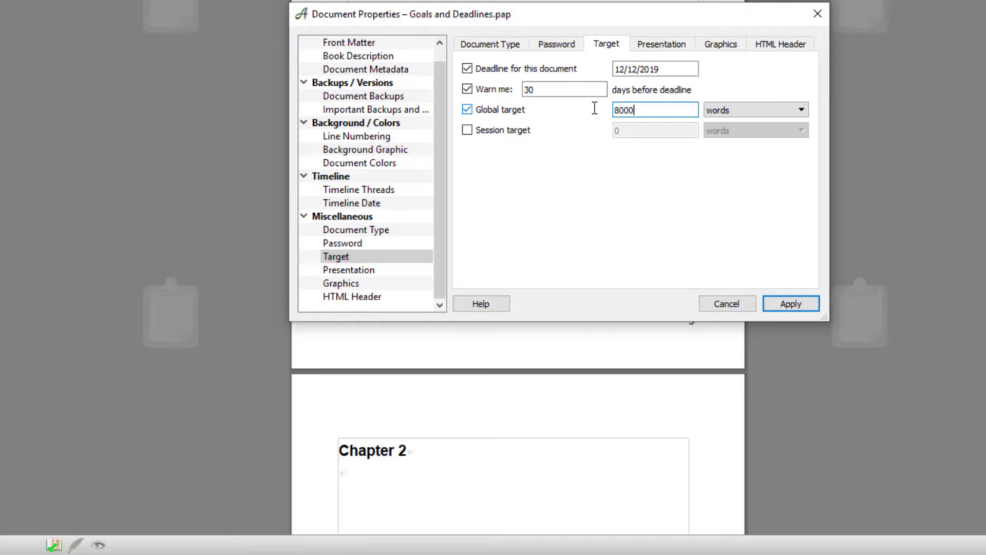
text(0)
- Enable the session target, set it to 2000 words, and apply the target settings
click(467, 130)
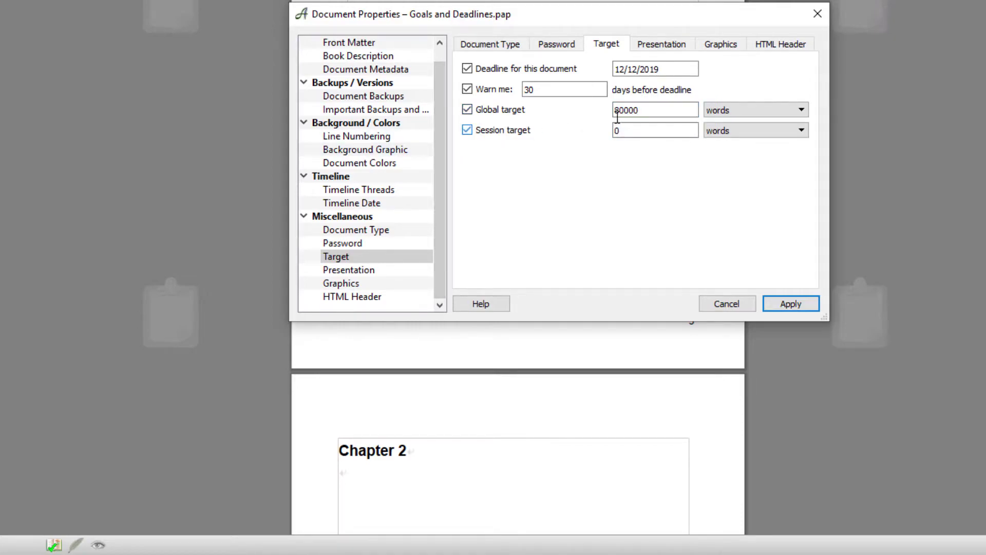
double_click(648, 131)
text(2000)
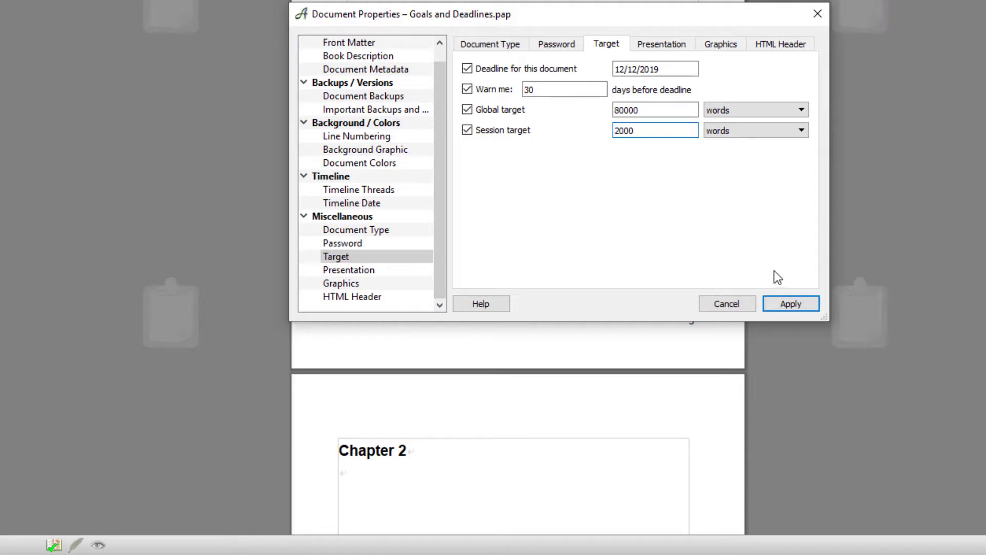
click(790, 308)
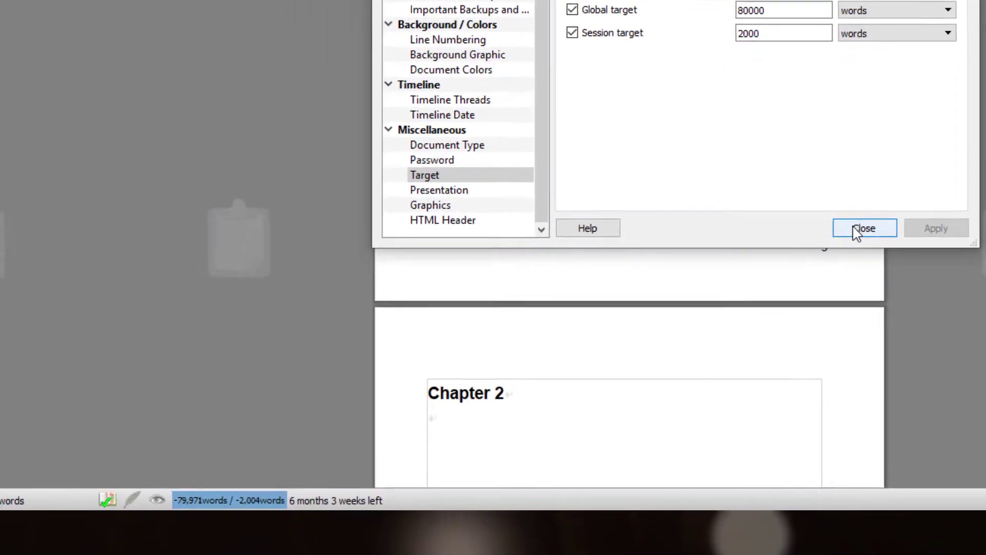
click(725, 305)
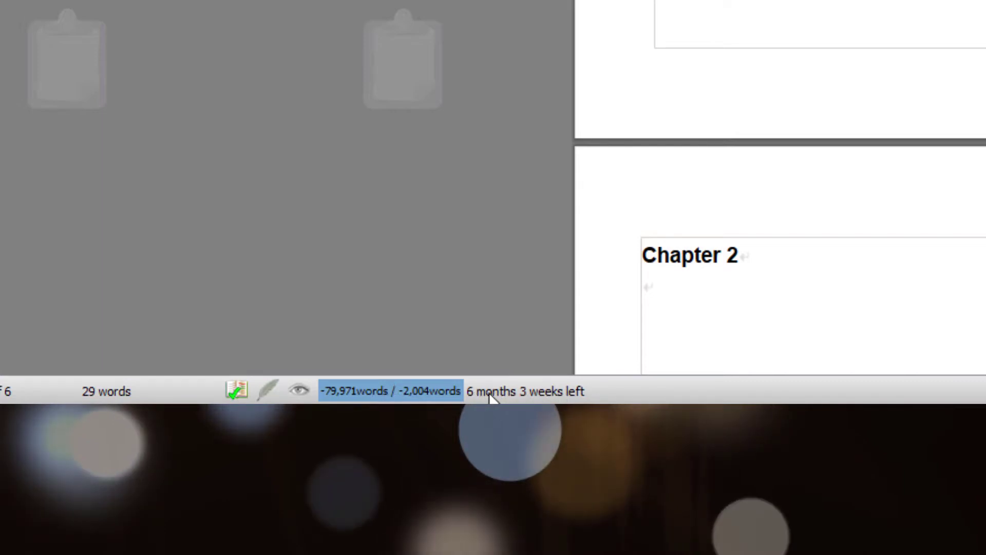
- In the status bar settings, turn off the progress bar text, the daily goal and the deadline display
right_click(606, 395)
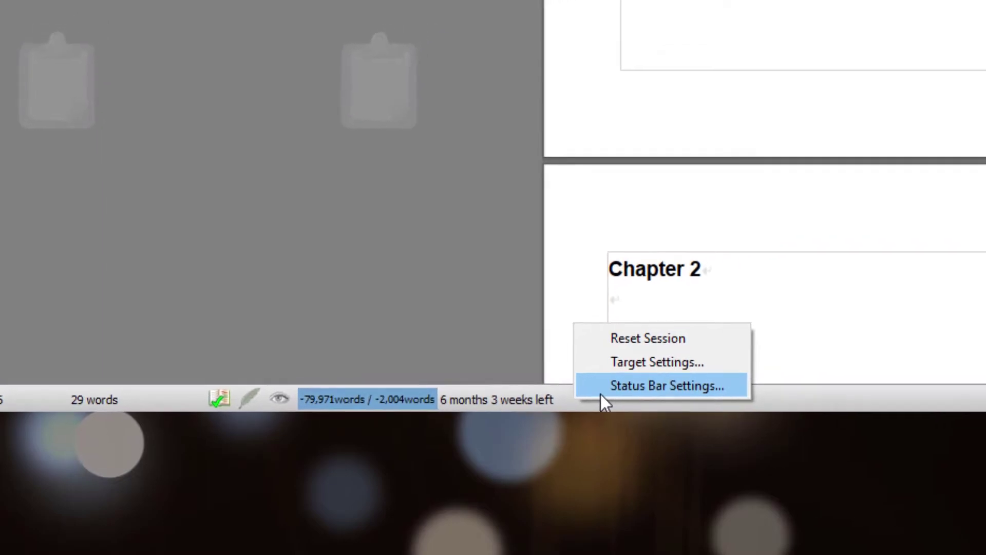
click(634, 384)
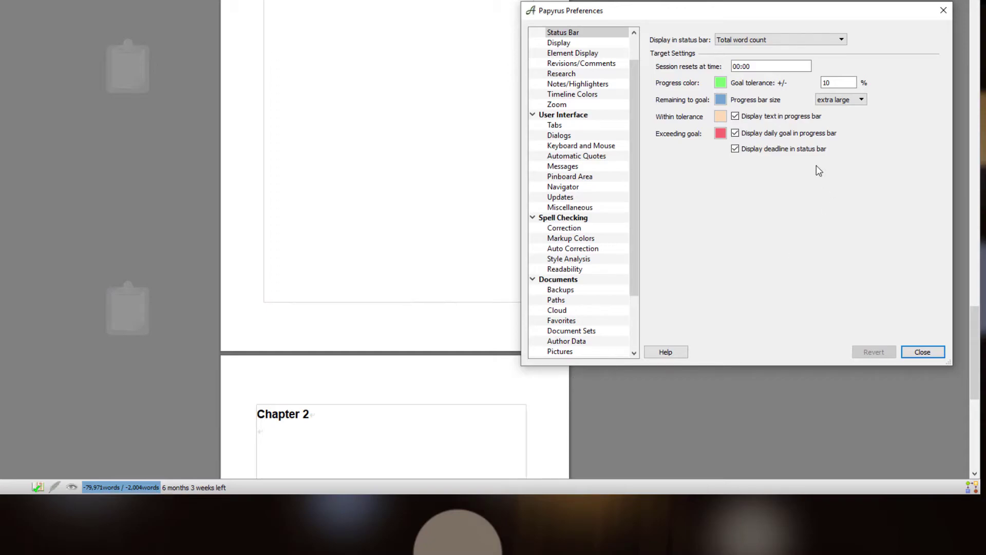
click(735, 116)
click(735, 134)
click(735, 149)
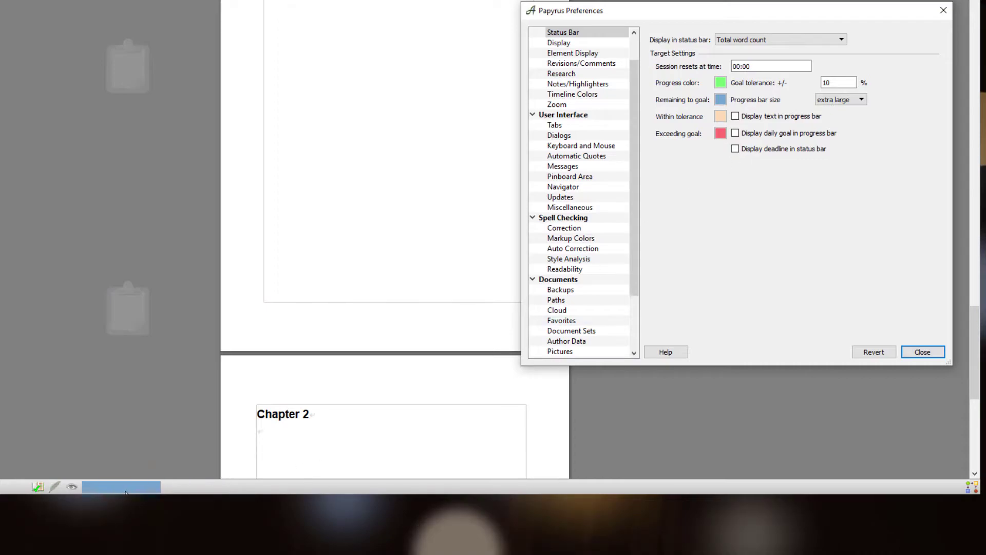
- Turn the deadline display, the daily goal and the progress bar text back on
click(736, 149)
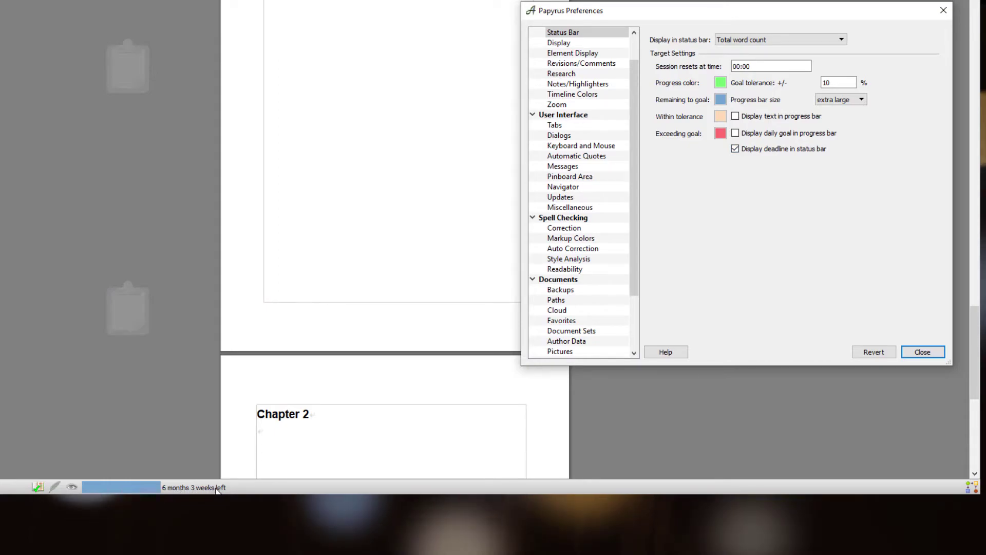
click(737, 134)
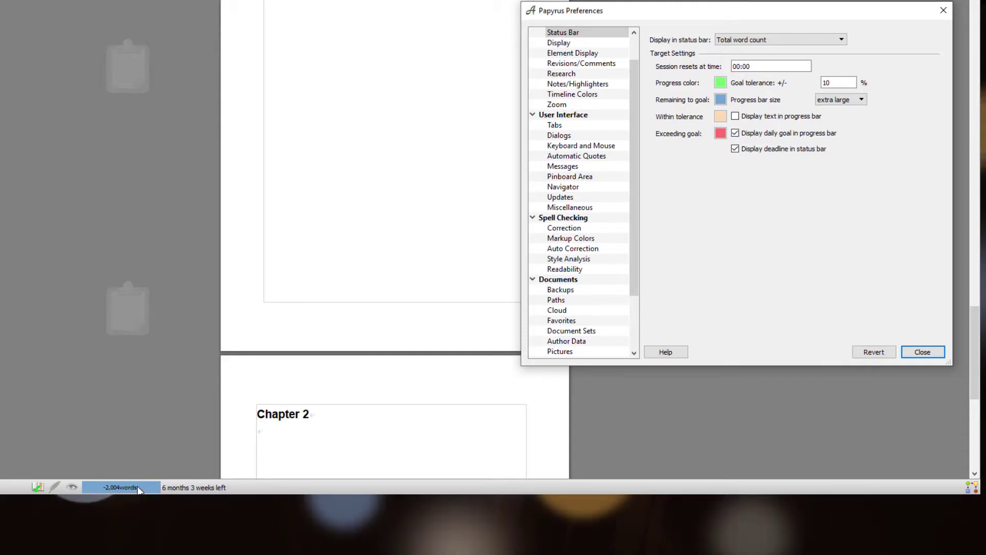
click(736, 117)
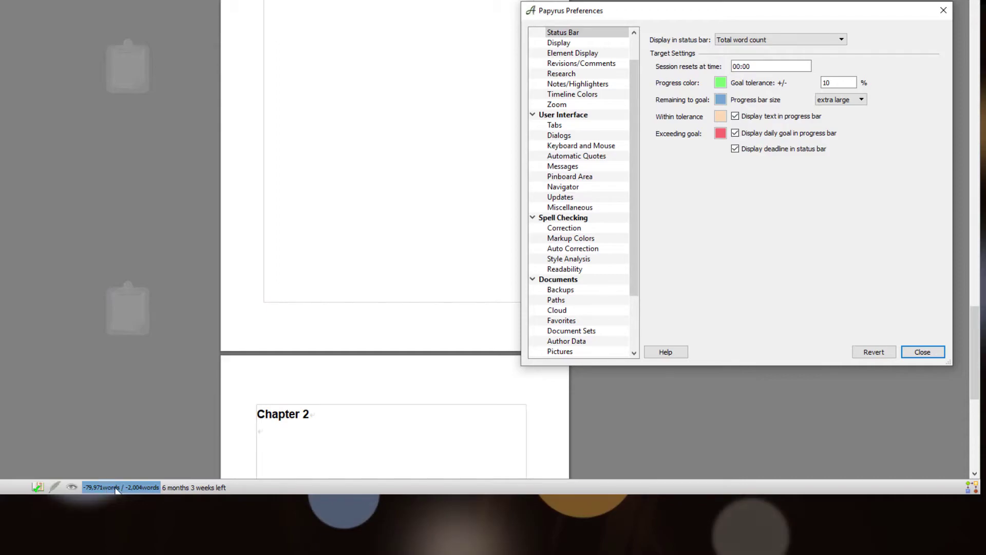
- Try the large progress bar size, return it to extra large, and close the preferences
click(861, 101)
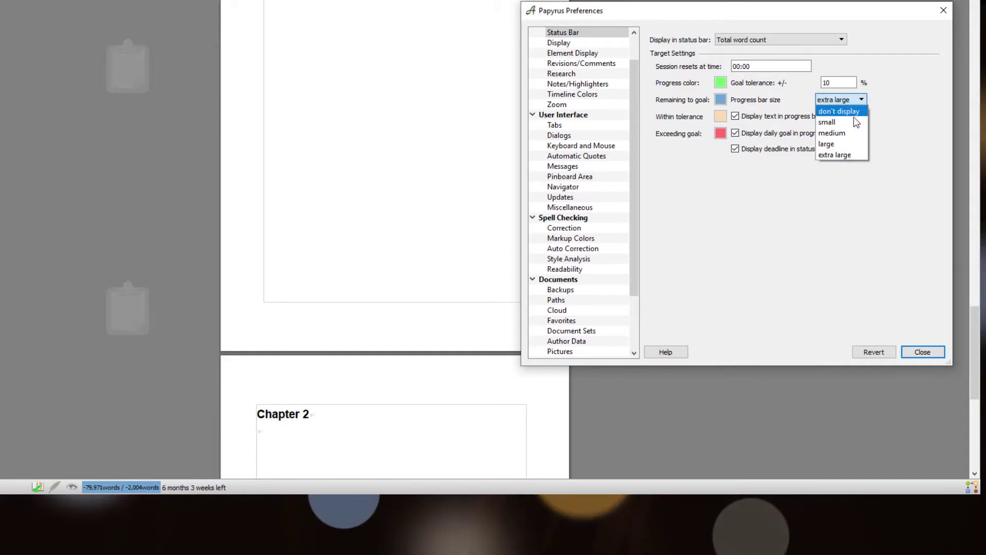
click(841, 149)
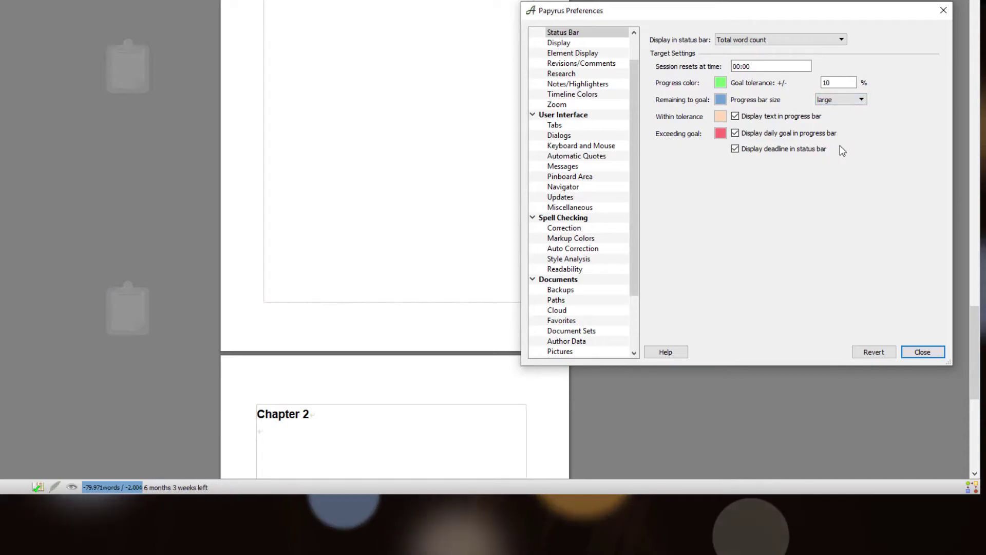
click(858, 101)
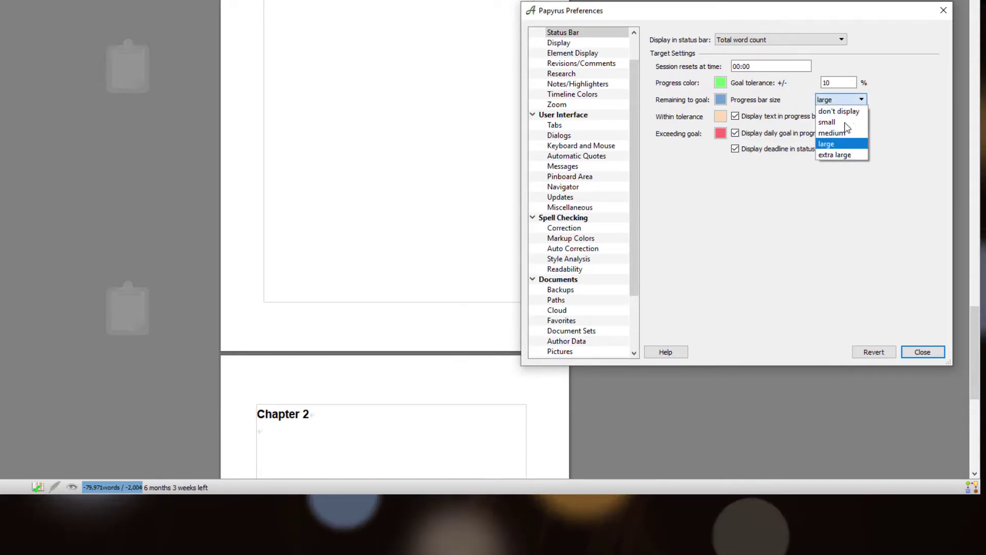
click(837, 154)
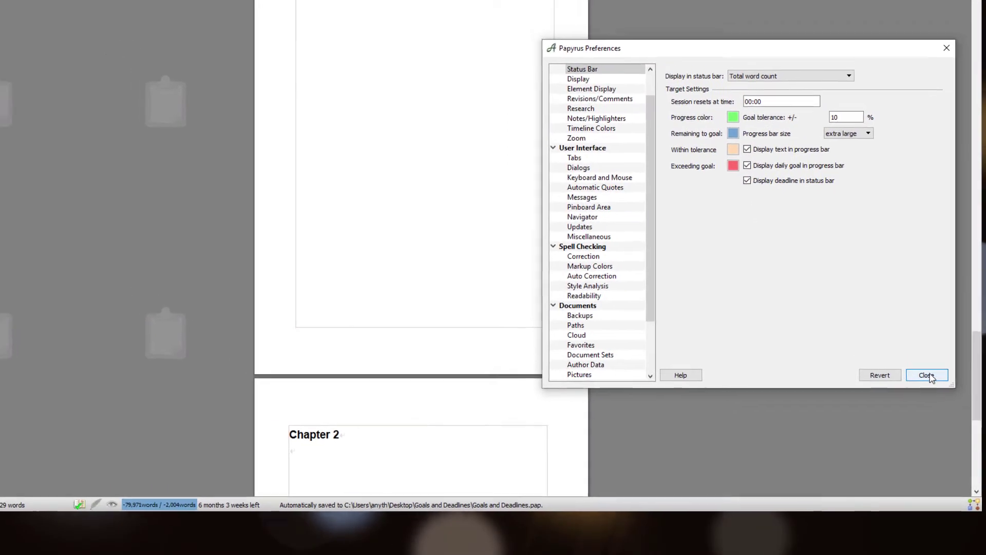
click(923, 352)
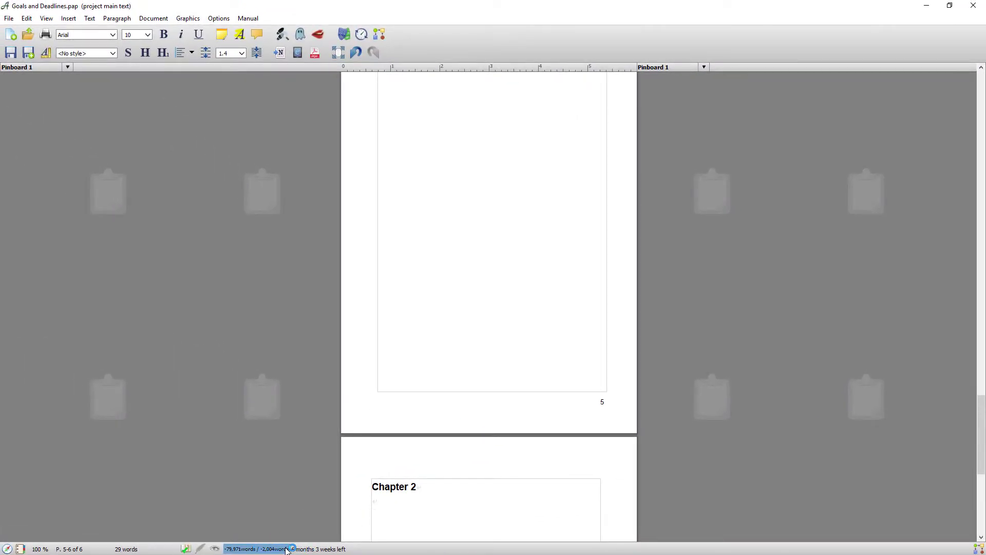
- Check the deadline, global target and session target in the target settings of the longer manuscript
mouse_move(286, 548)
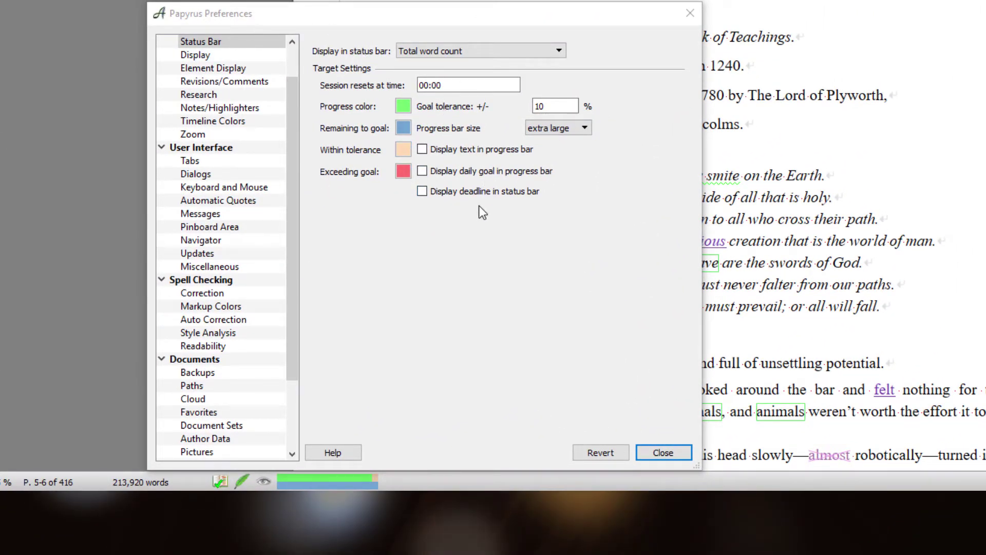
right_click(341, 486)
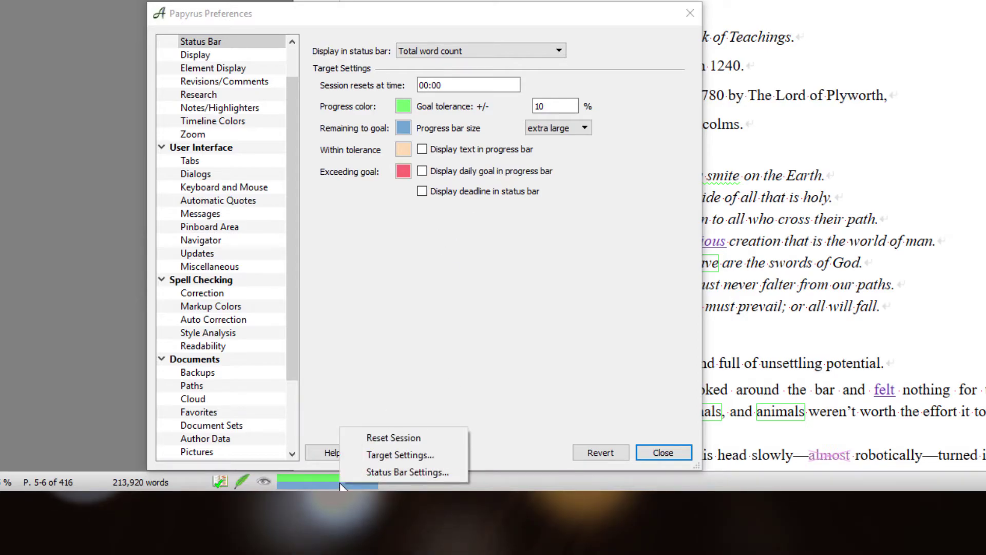
click(411, 451)
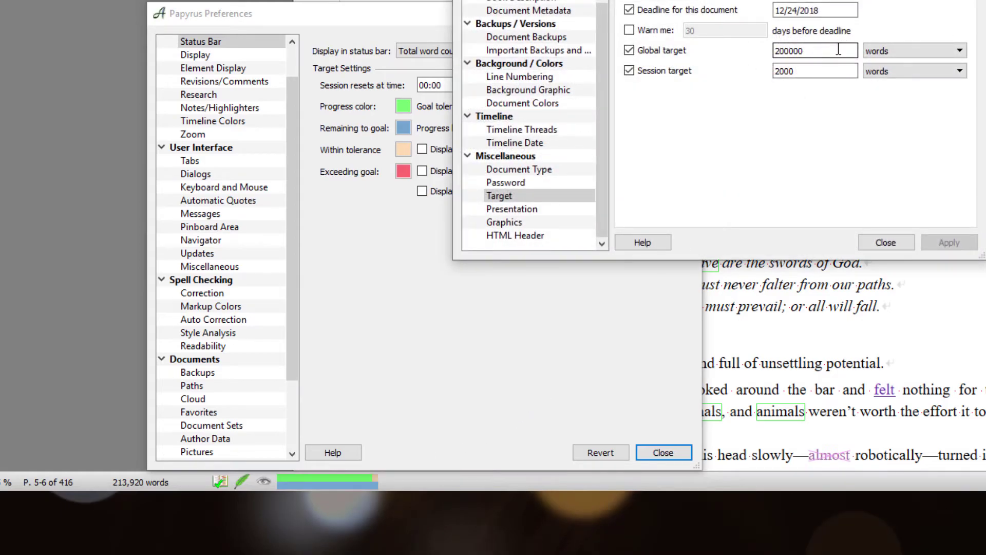
click(816, 51)
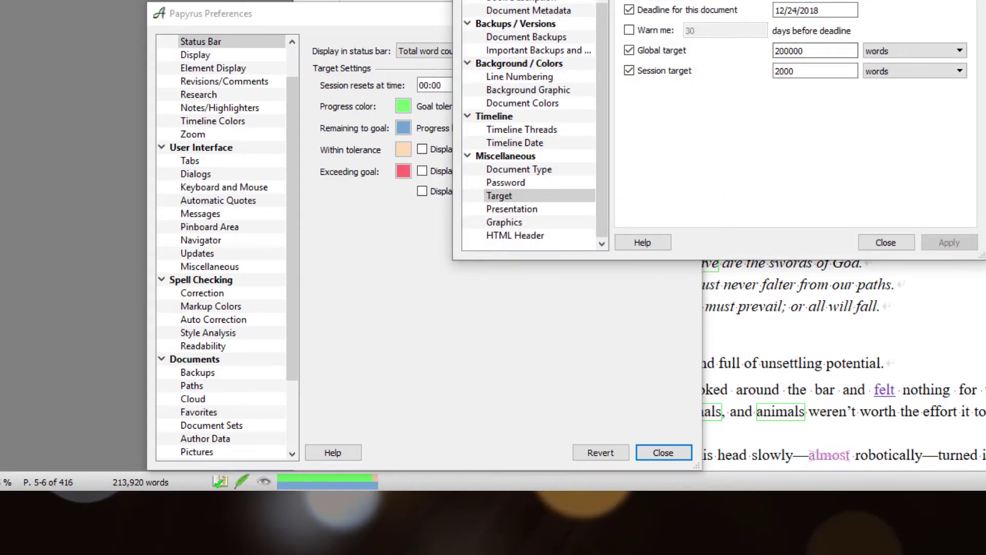
key(Escape)
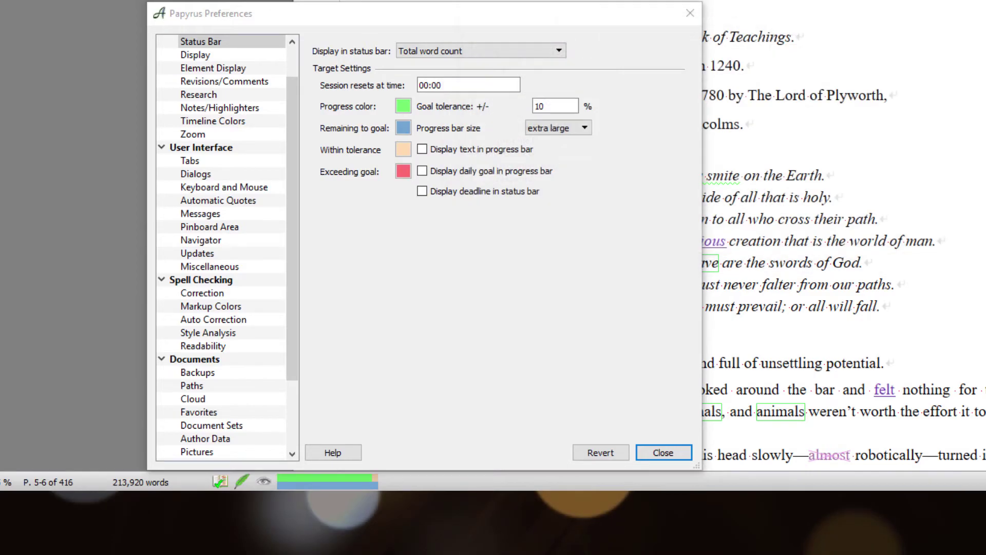
- Turn on the deadline display, the daily goal and the text in the progress bar for the manuscript
click(422, 192)
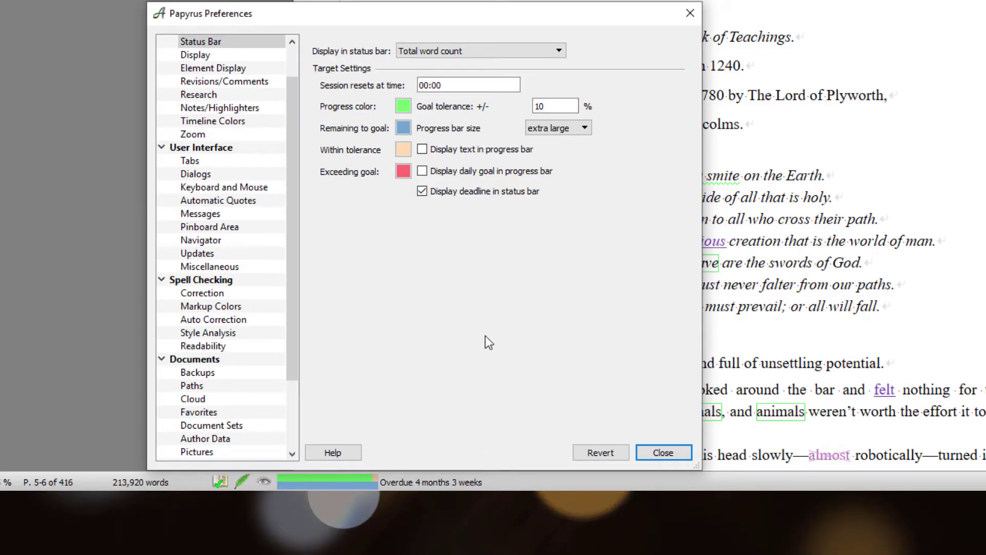
click(424, 172)
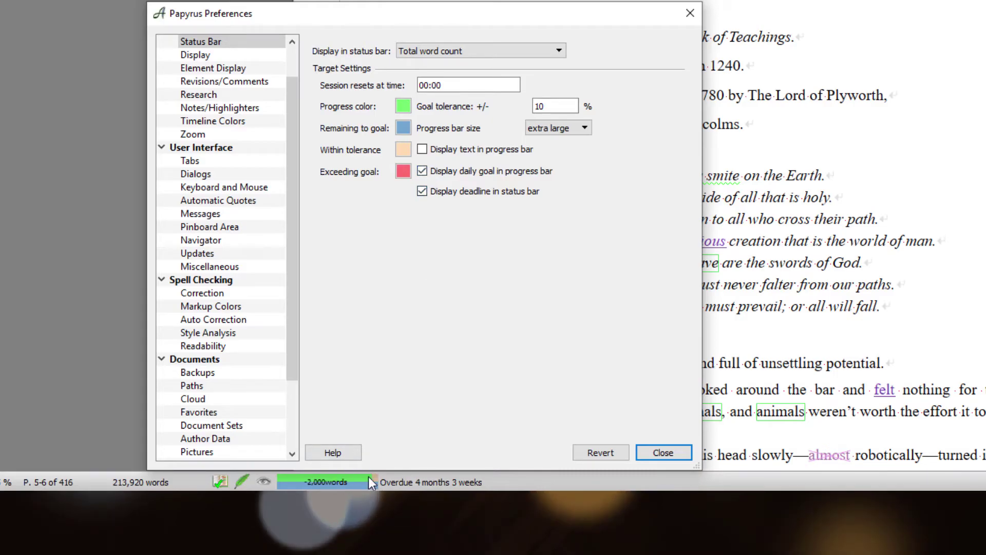
click(421, 149)
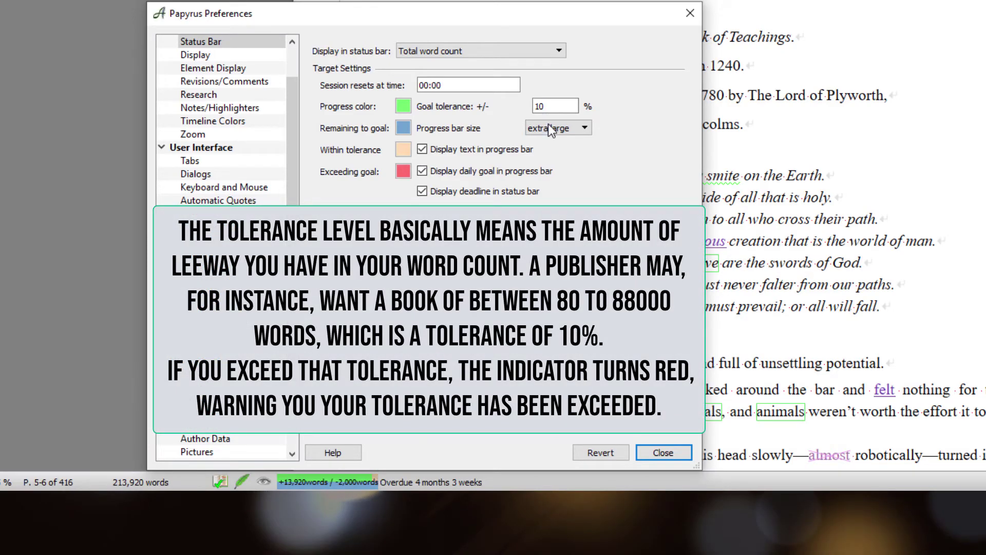
- Try a goal tolerance of 30% in the status bar's target settings
click(550, 107)
key(BackSpace)
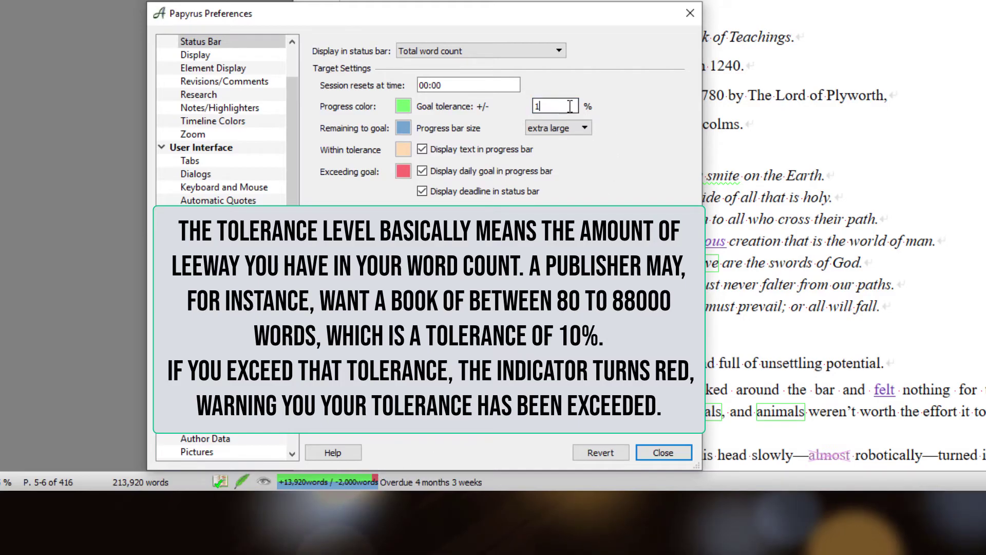
key(BackSpace)
text(30)
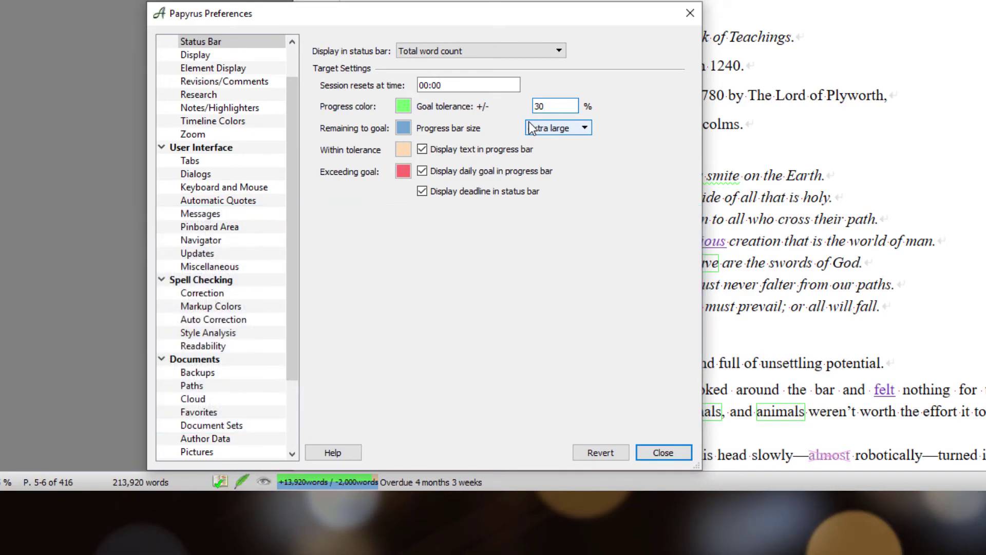
- Set the goal tolerance back to 10% and close the preferences
key(BackSpace)
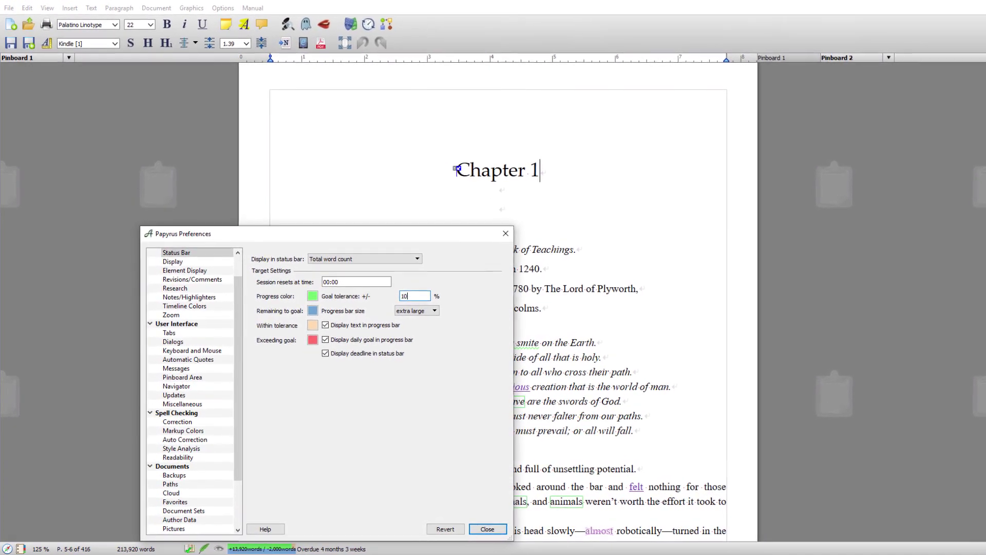
click(500, 530)
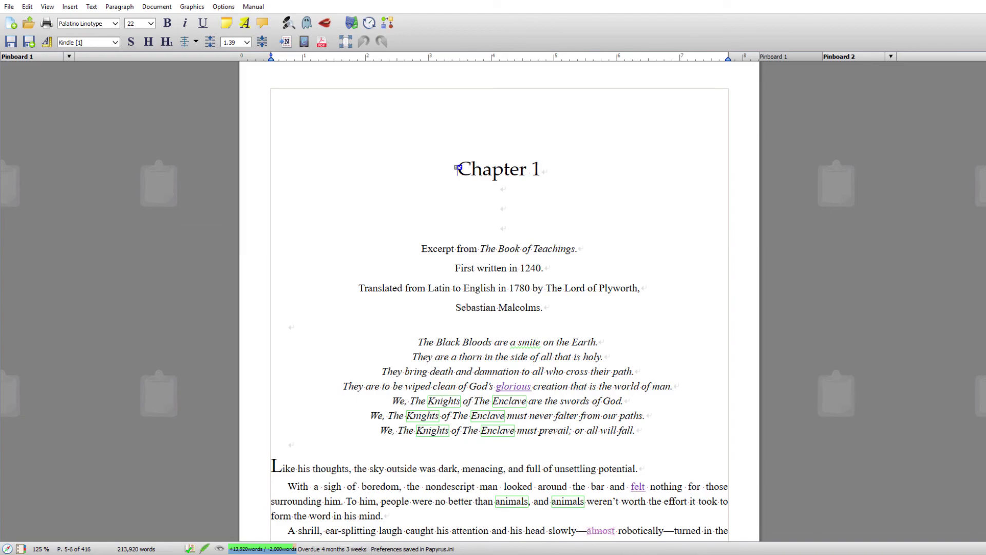